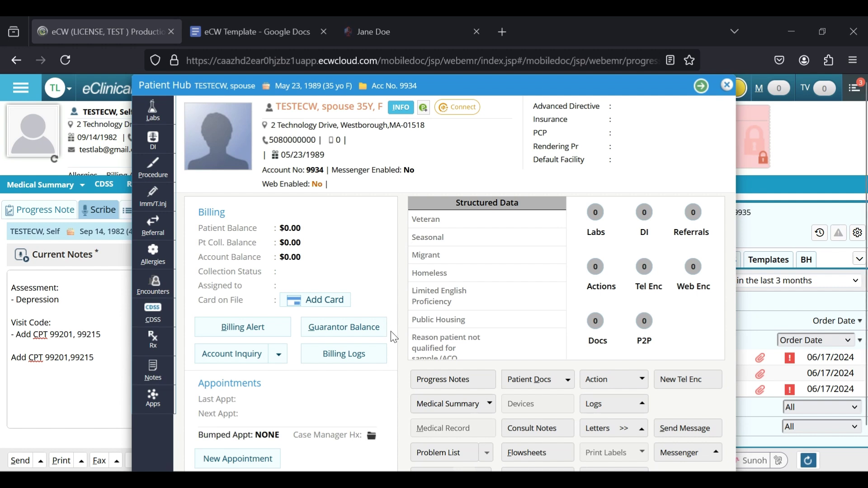
Close the Patient Hub and open the test patient's 08/02/2024 progress note
left_click(448, 385)
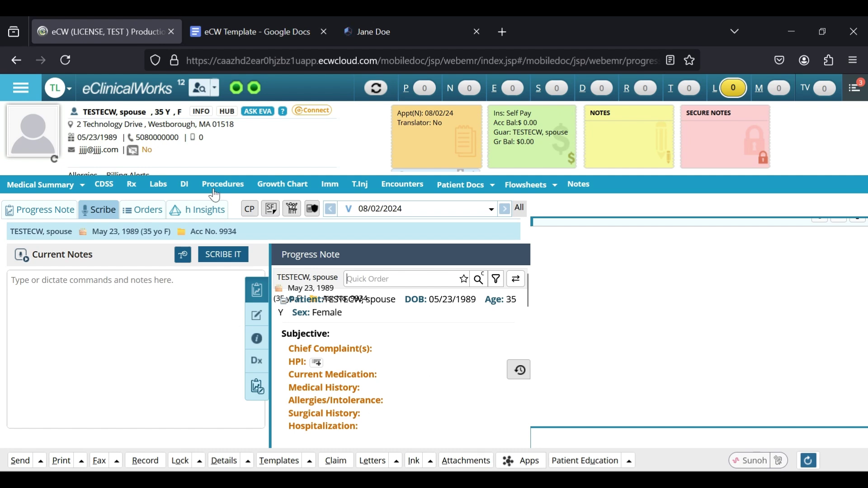
Select all of the eCW Template document text in Google Docs
left_click(268, 22)
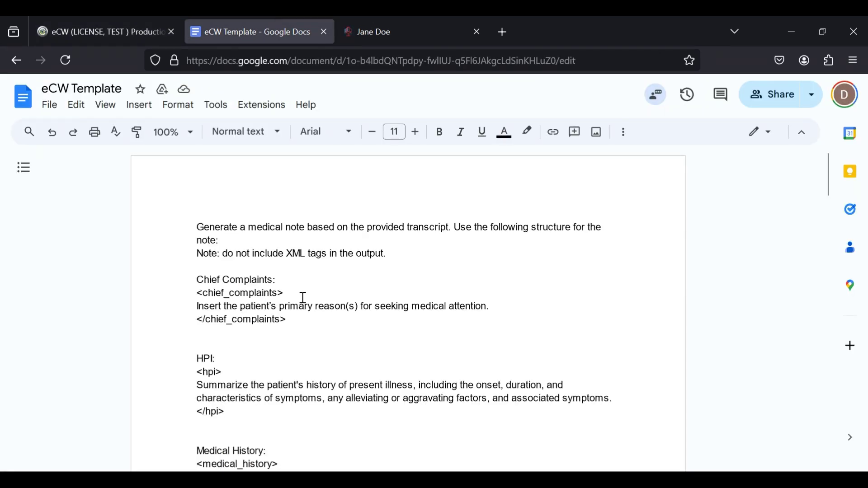
key("ctrl+a")
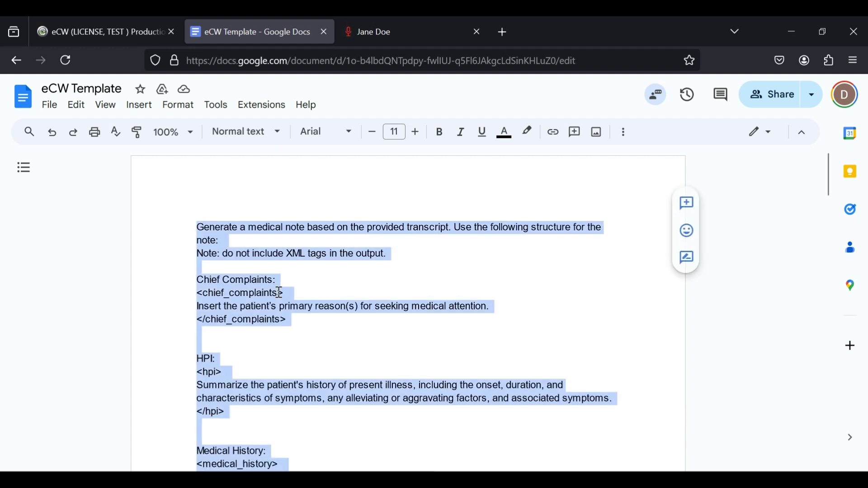
Delete the existing eCW instruction from DeepCura's Templates & Prompt Library
left_click(397, 23)
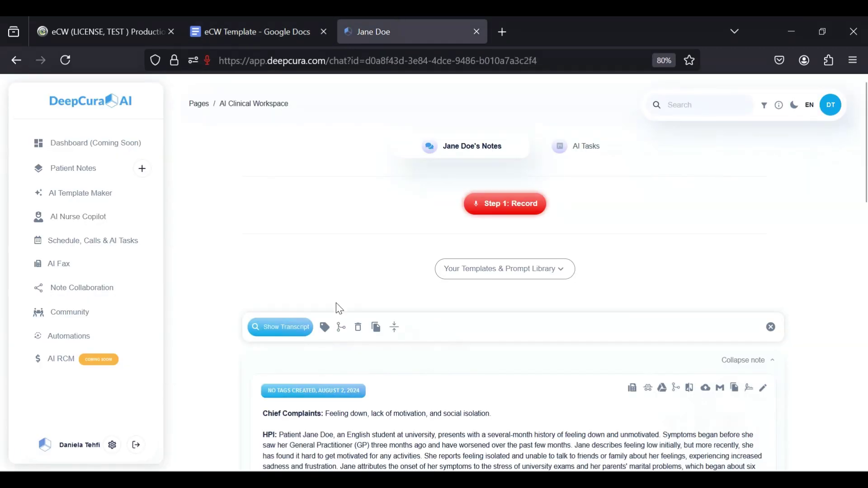
left_click(507, 280)
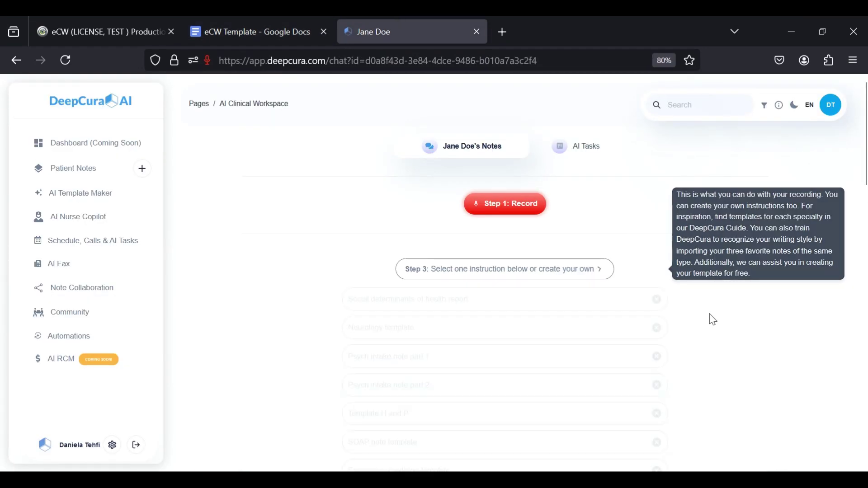
scroll(691, 305, "down", 10)
scroll(692, 305, "down", 5)
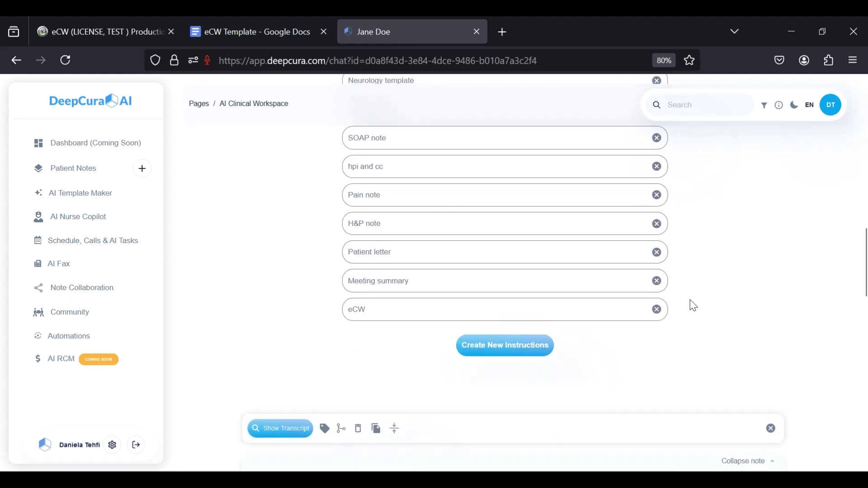
left_click(662, 279)
Create and save a new 'eCW' instruction with the copied template as its prompt
left_click(506, 286)
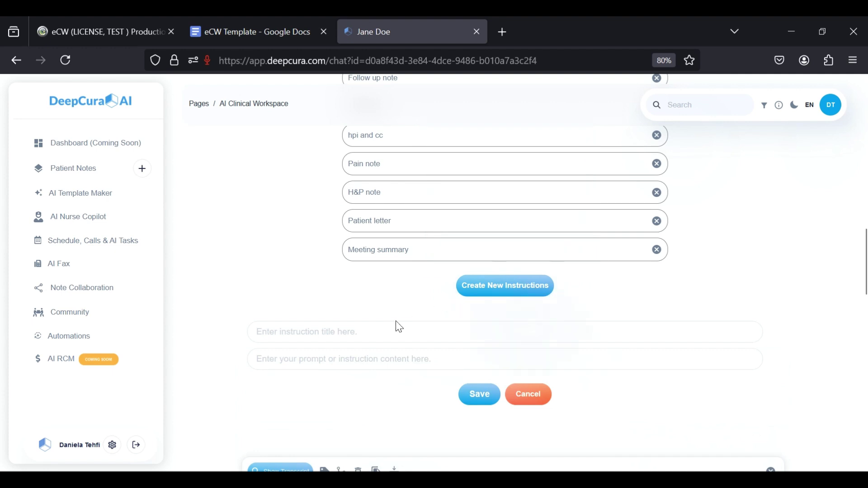
left_click(406, 330)
type("eCW")
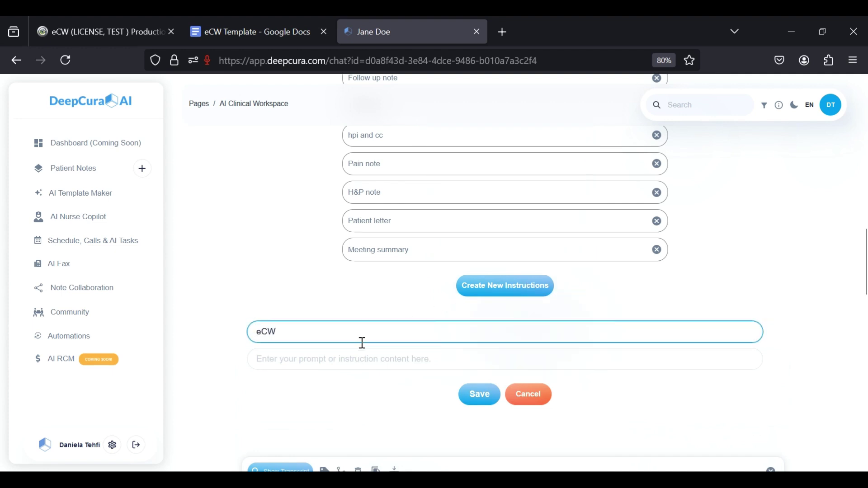
left_click(366, 360)
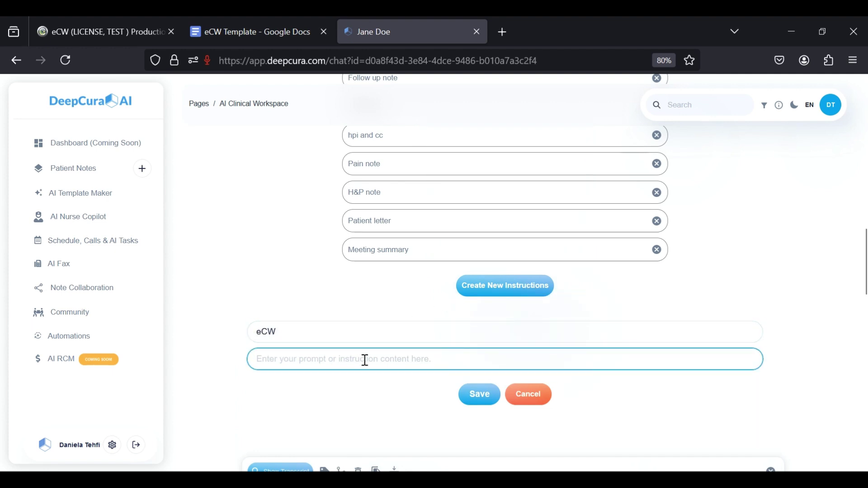
key("ctrl+v")
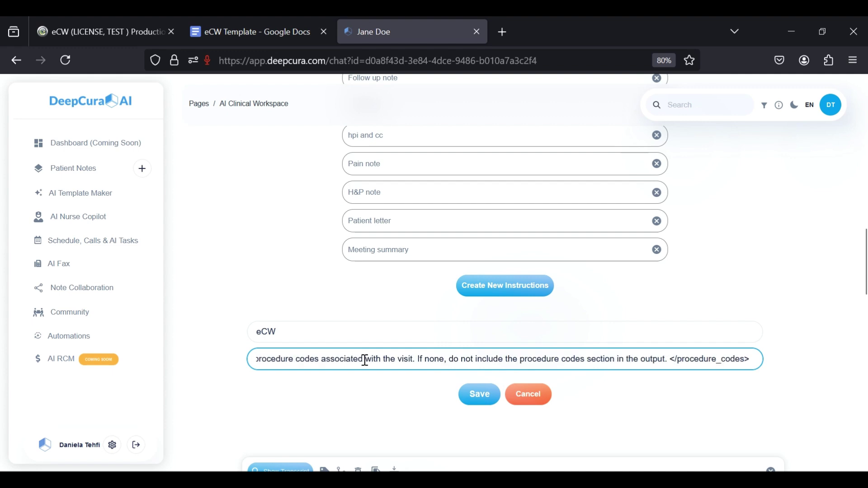
left_click(478, 395)
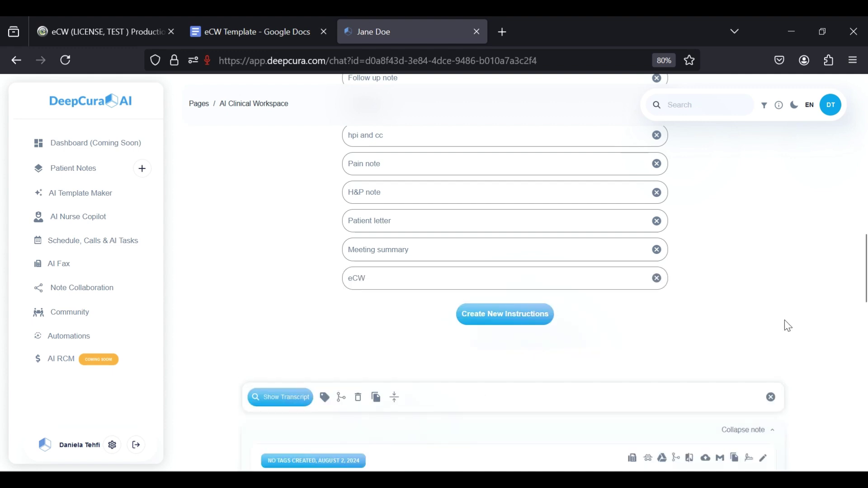
scroll(785, 323, "down", 15)
Replace the attached document with the Major Depressive Disorder audio file and review the generated note
left_click(670, 306)
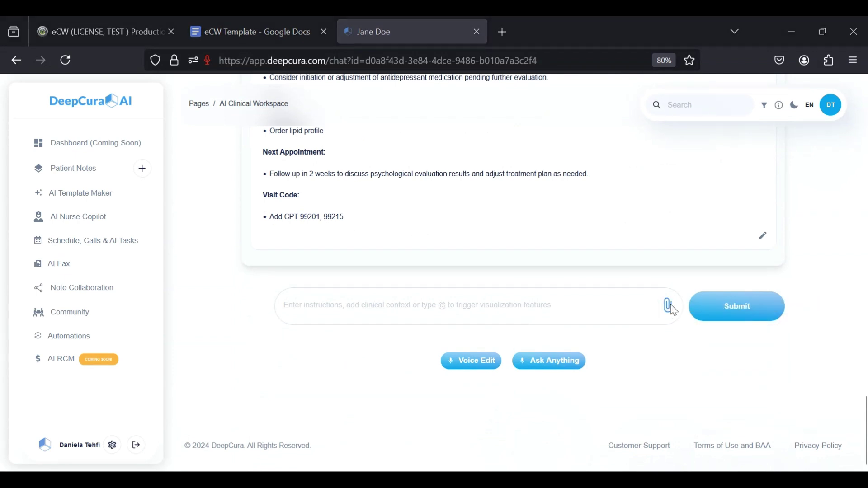
left_click(669, 306)
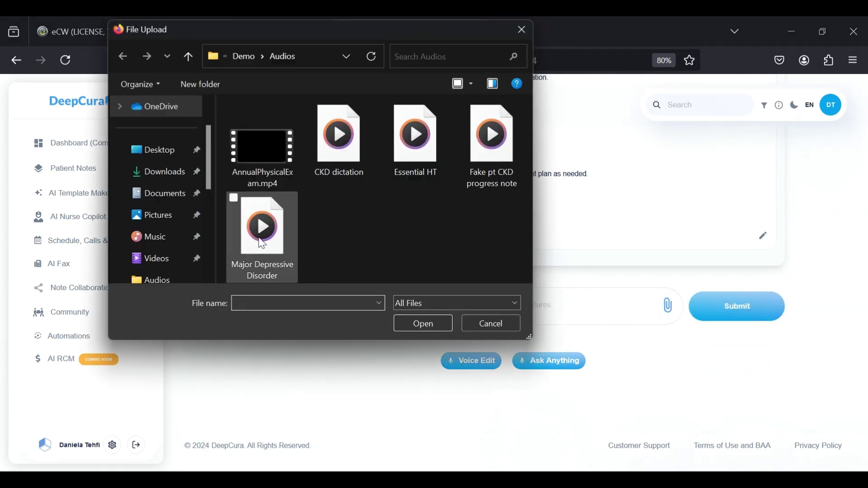
left_click(263, 244)
left_click(423, 324)
scroll(515, 348, "up", 4)
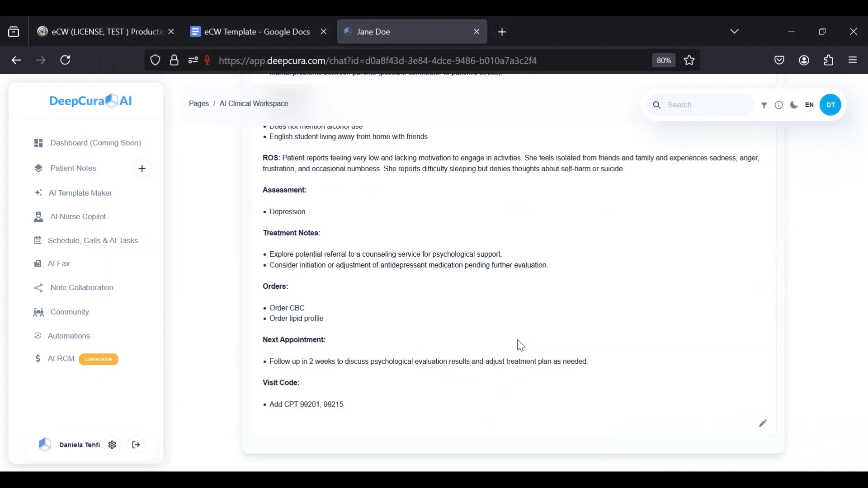
scroll(520, 345, "up", 10)
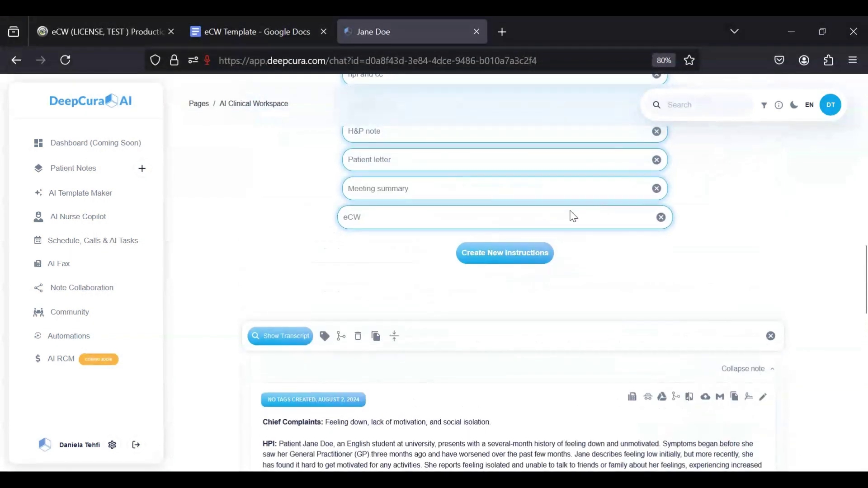
scroll(572, 221, "down", 1)
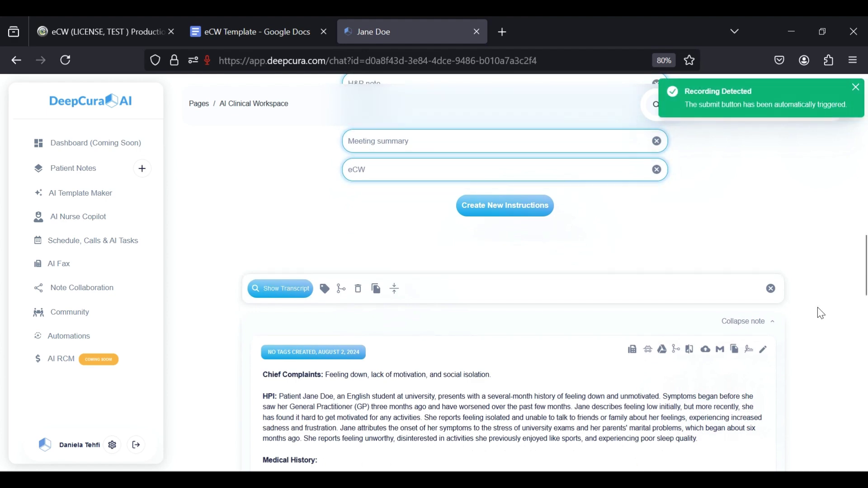
scroll(825, 367, "down", 6)
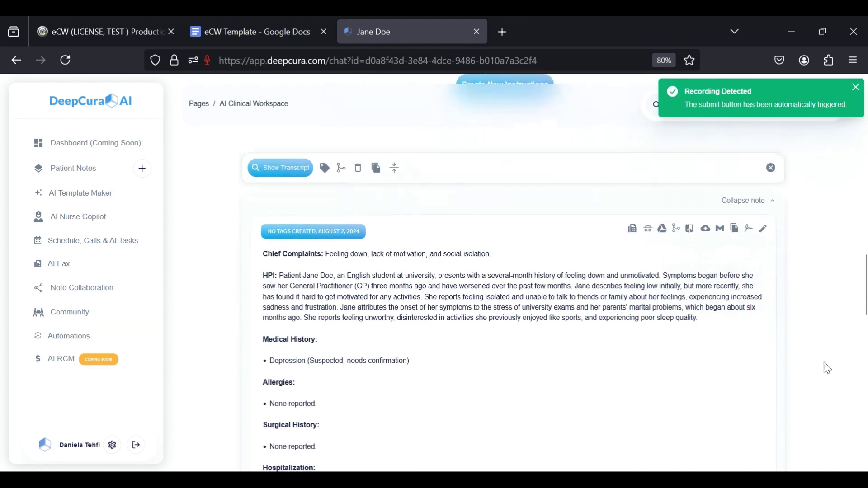
scroll(593, 301, "up", 2)
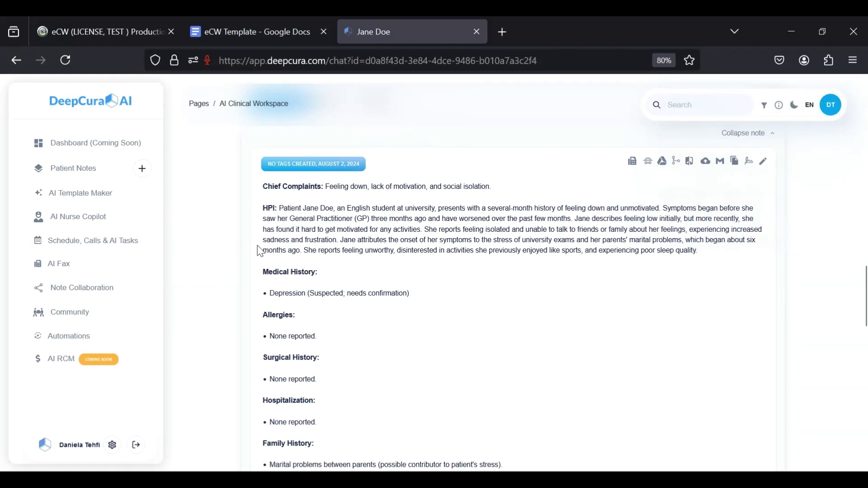
Switch back to the eCW (LICENSE, TEST) Production tab showing the progress note
left_click(133, 23)
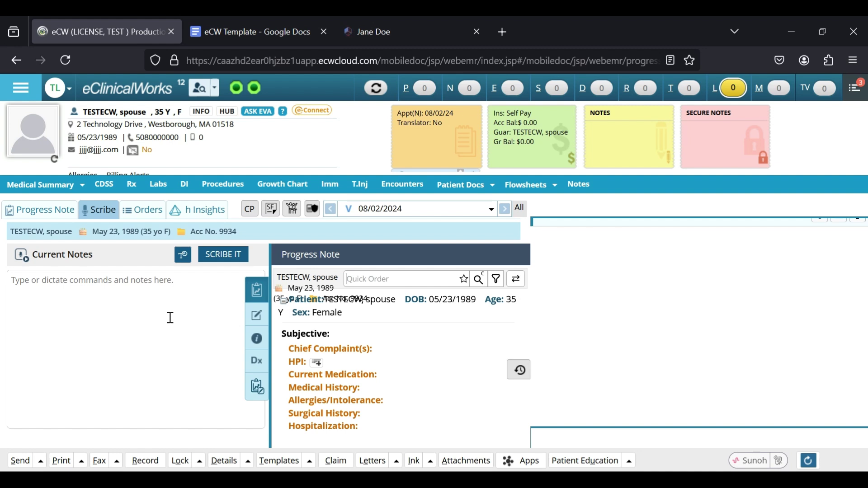
Scroll the eCW Template to its Orders section and highlight the order-format placeholder wording
left_click(298, 18)
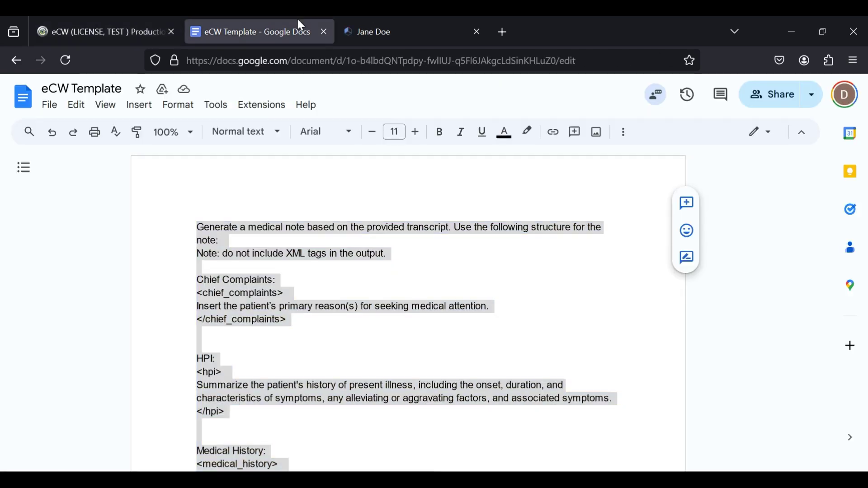
left_click(357, 280)
scroll(373, 341, "down", 15)
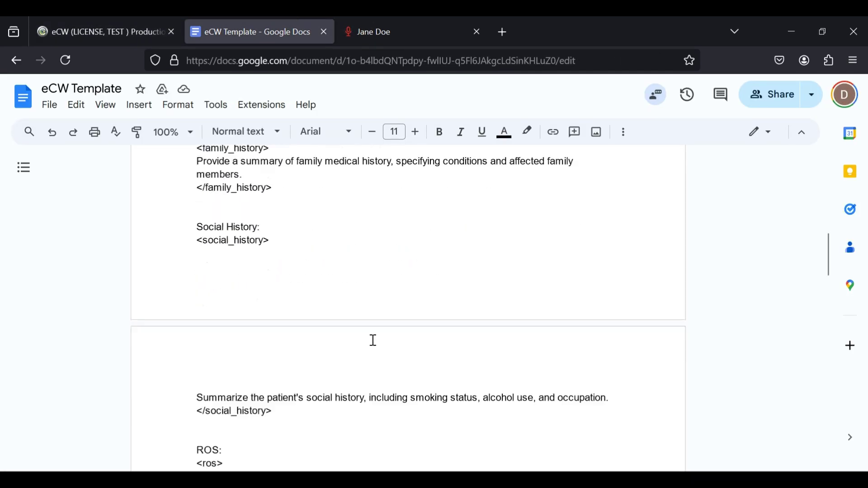
scroll(373, 340, "down", 10)
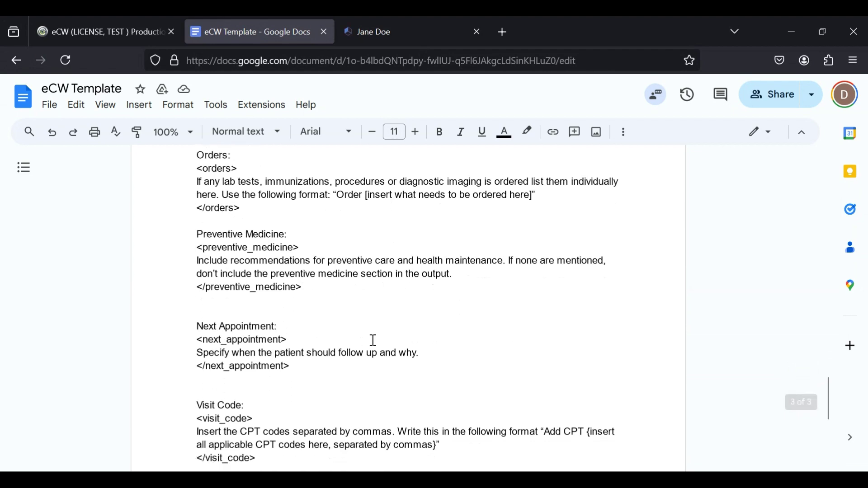
scroll(312, 302, "up", 6)
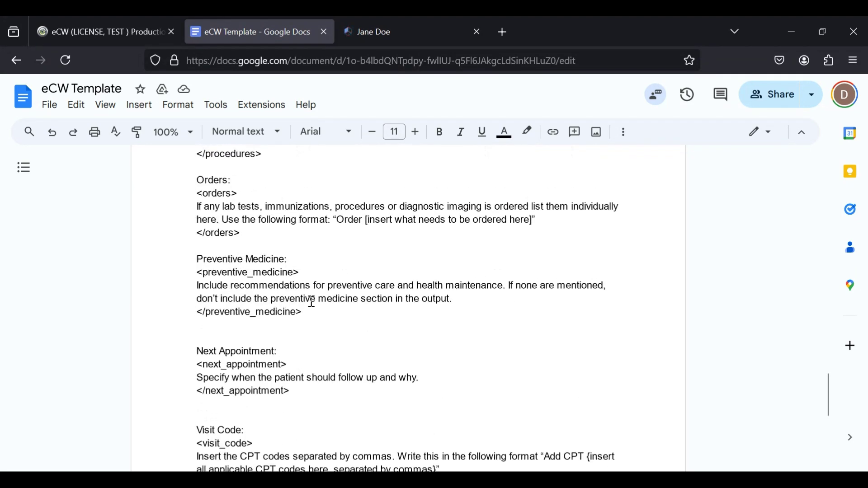
scroll(308, 321, "up", 2)
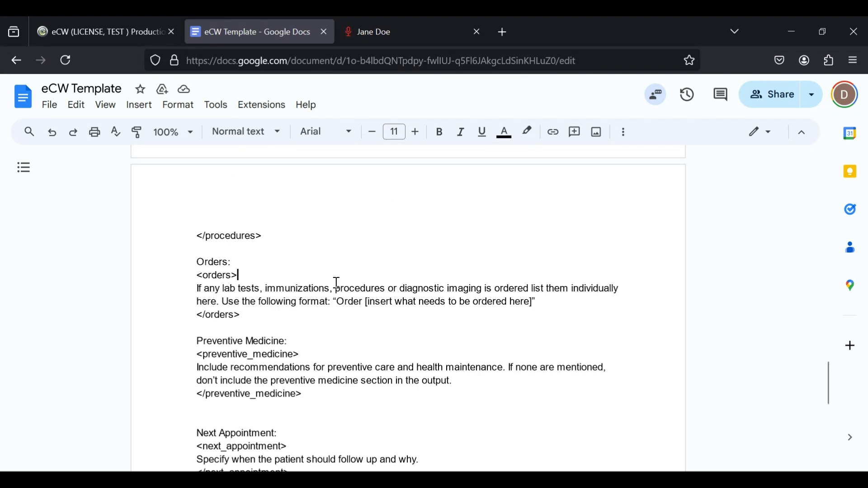
double_click(338, 302)
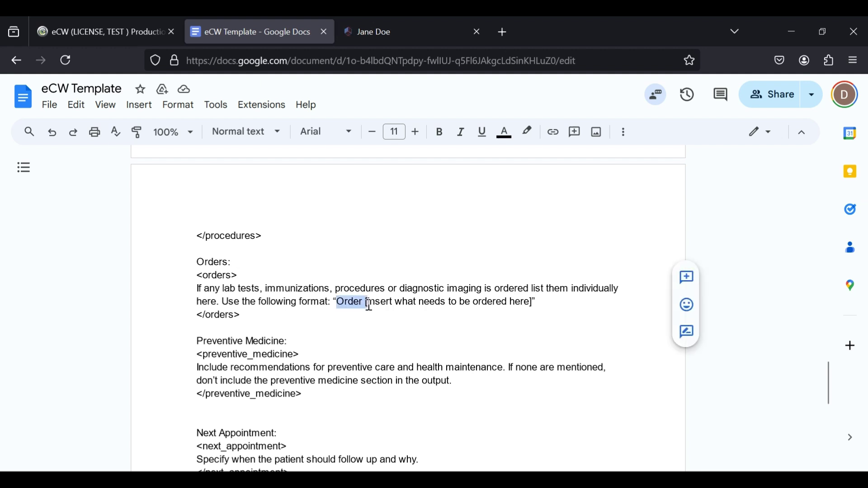
left_click(380, 302)
left_click_drag(445, 305, 484, 302)
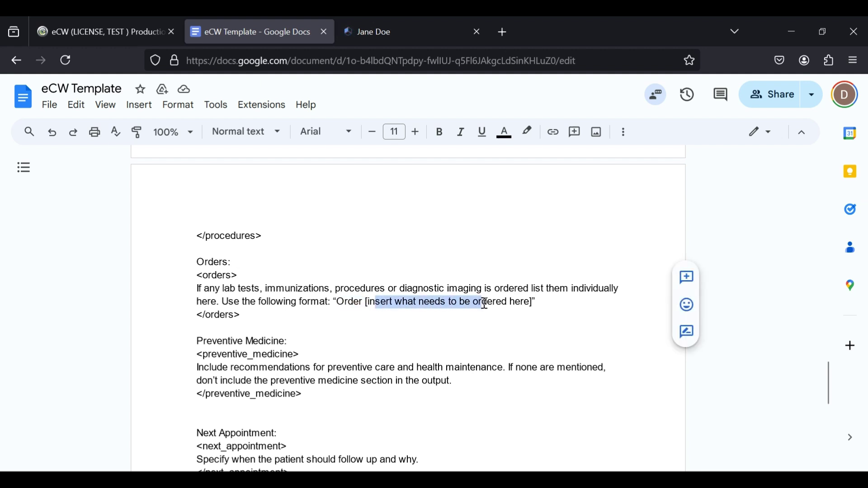
left_click(484, 302)
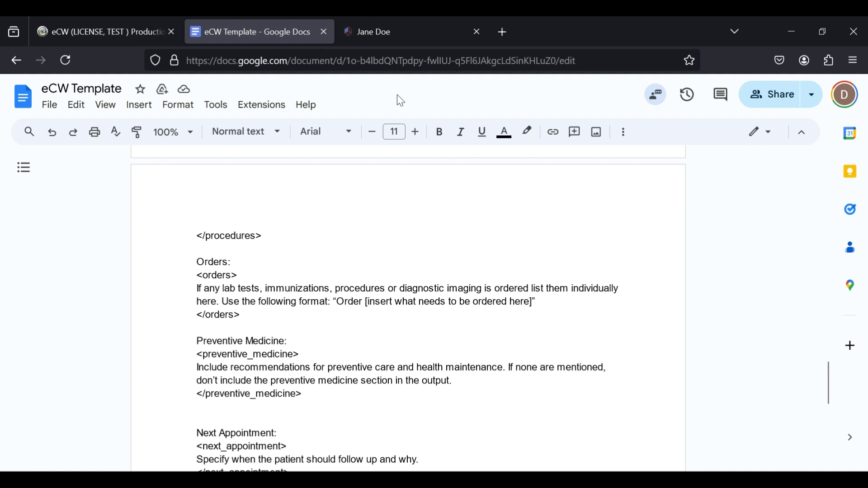
Review the regenerated Major Depressive Disorder note and switch it into raw-text edit mode
left_click(426, 23)
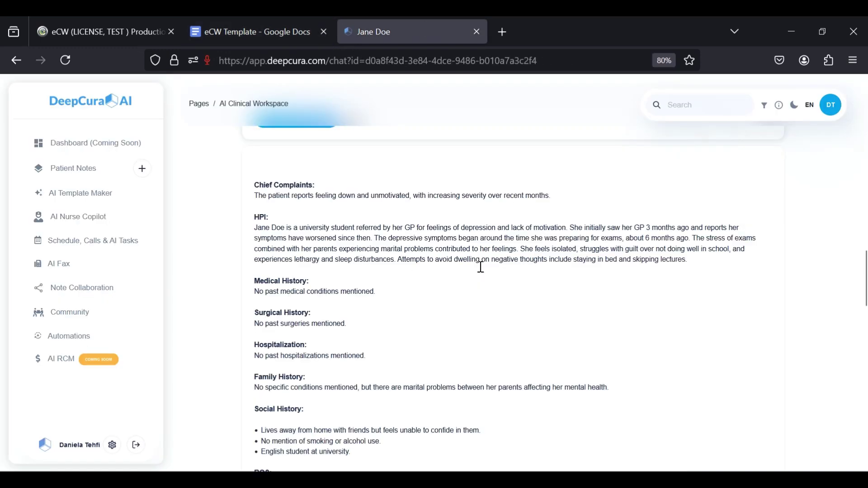
scroll(538, 300, "up", 8)
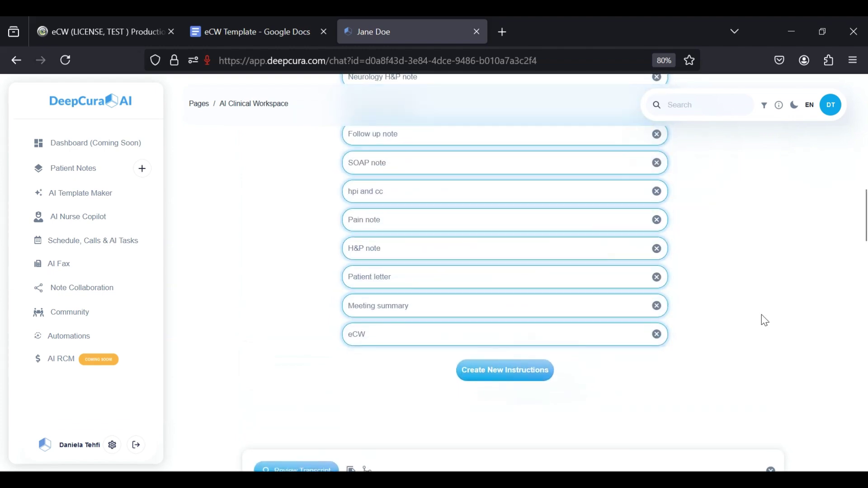
scroll(765, 320, "down", 10)
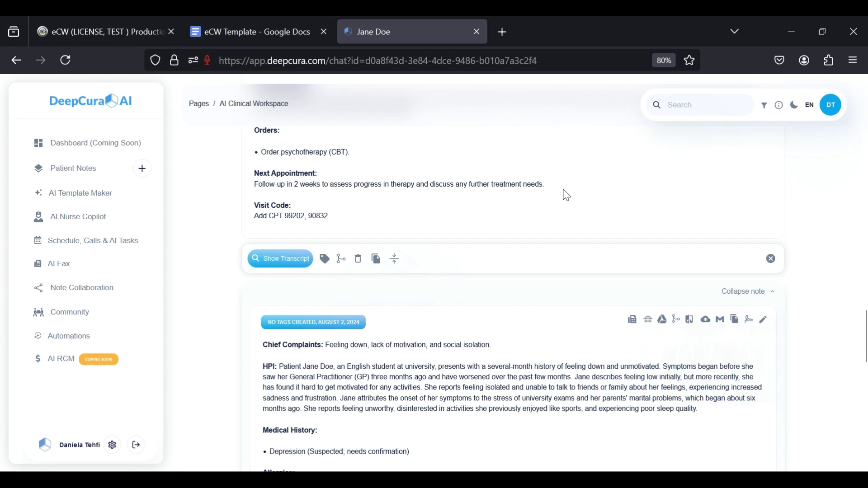
scroll(567, 195, "up", 10)
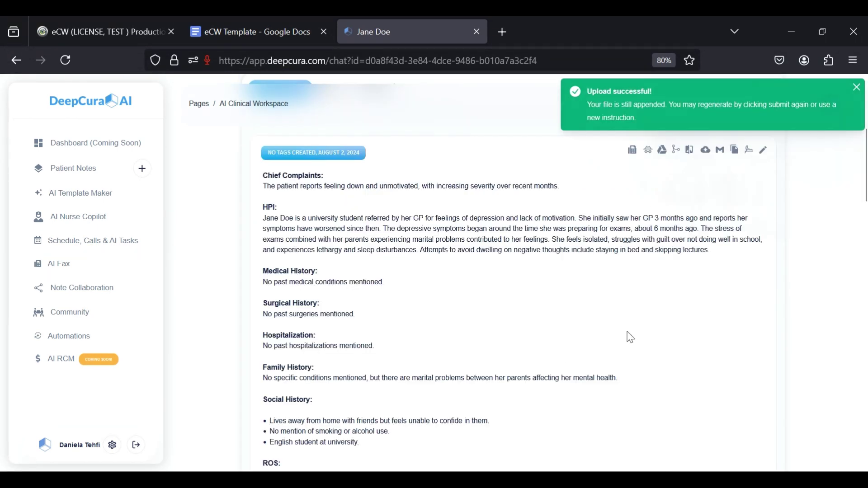
scroll(703, 324, "down", 1)
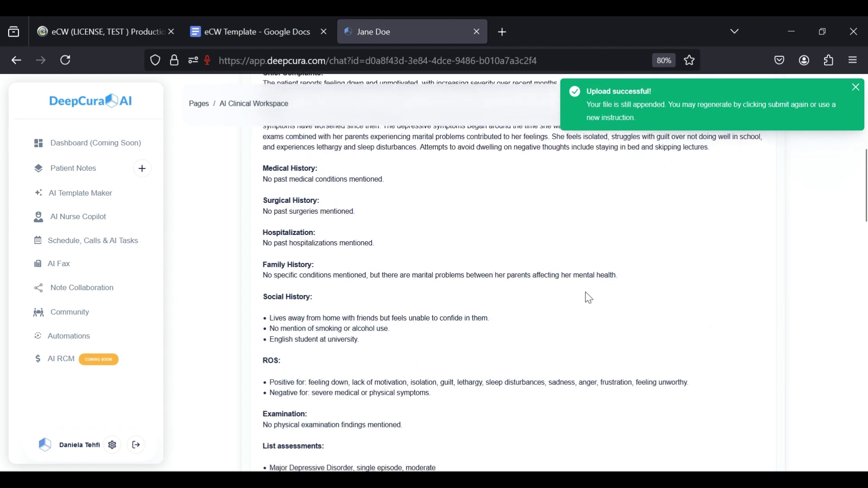
scroll(587, 296, "down", 5)
scroll(586, 297, "down", 2)
scroll(601, 329, "up", 4)
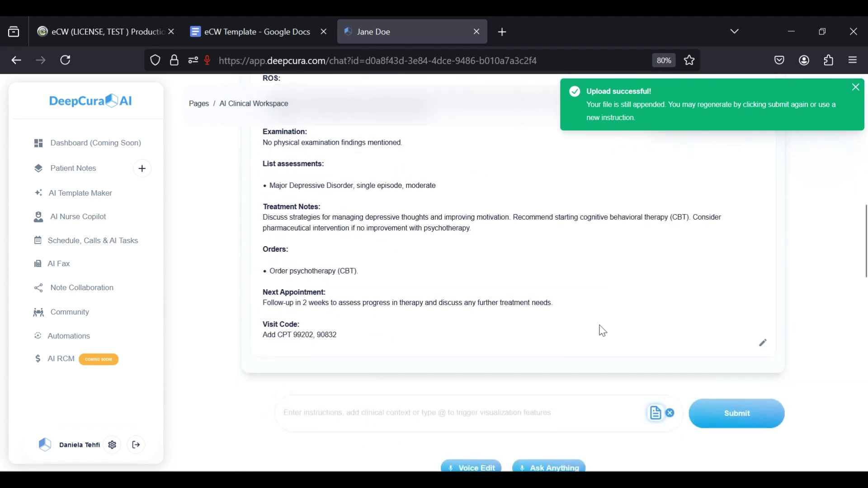
scroll(603, 331, "up", 5)
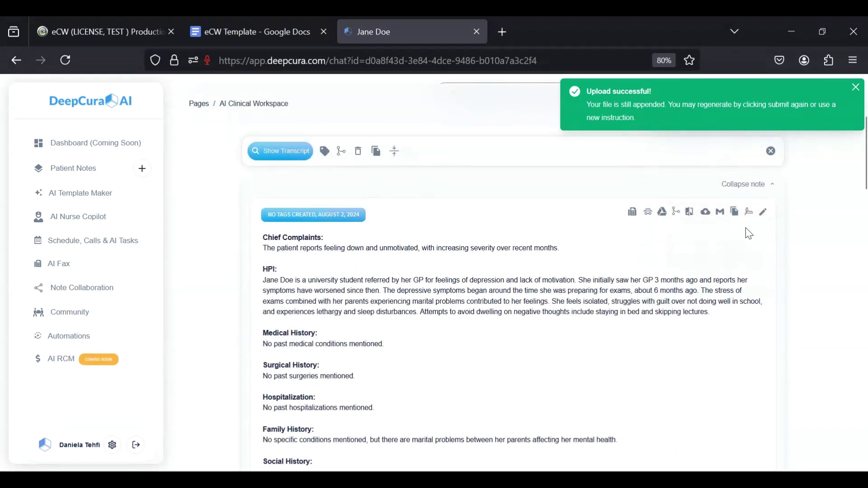
left_click(764, 212)
scroll(519, 381, "down", 6)
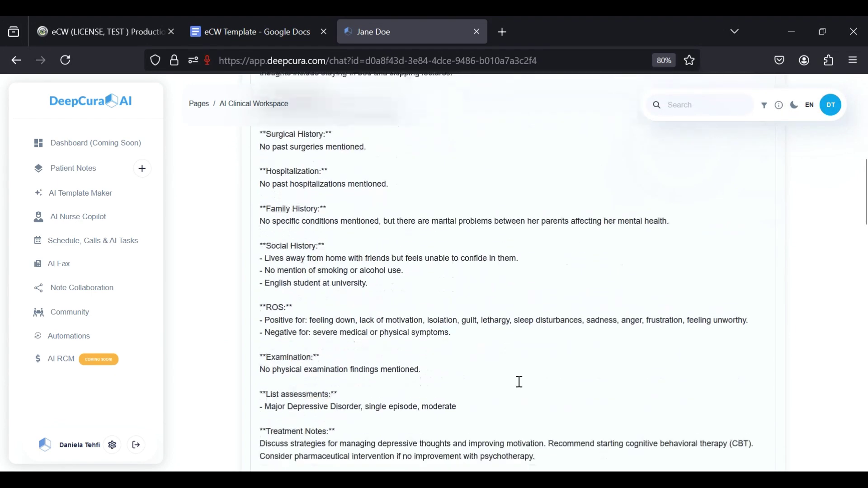
Replace the 'psychotherapy (CBT).' order with CBC and lipid profile orders, fixing the 'prfile' typo
left_click(376, 337)
left_click_drag(376, 337, 288, 337)
key("BackSpace")
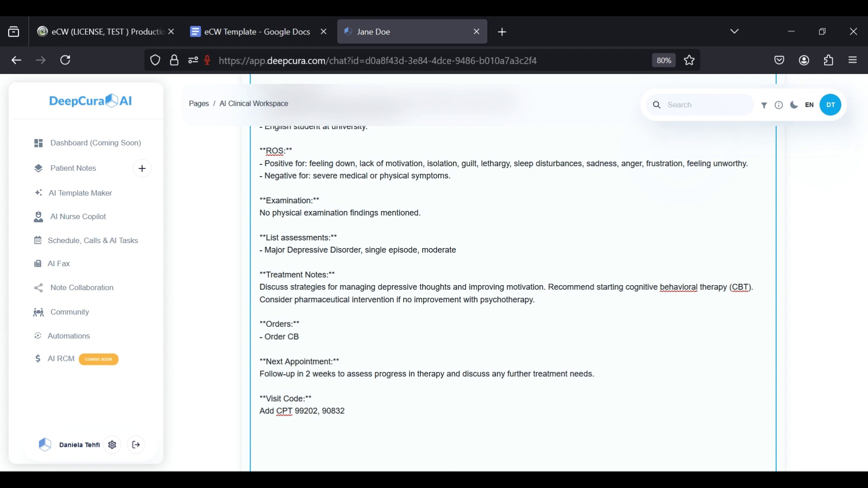
key("Return")
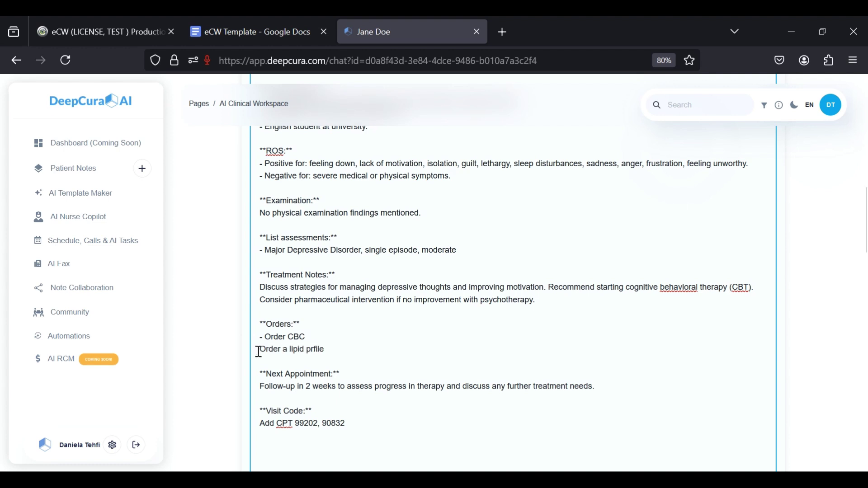
left_click(266, 338)
key("BackSpace")
key("BackSpace")
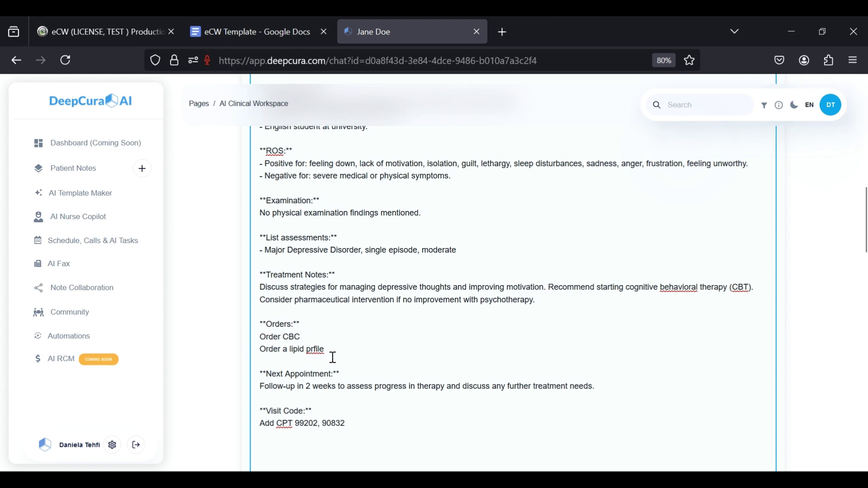
left_click(315, 350)
type("o")
Save the edited note and copy the whole note to the clipboard
scroll(466, 351, "up", 8)
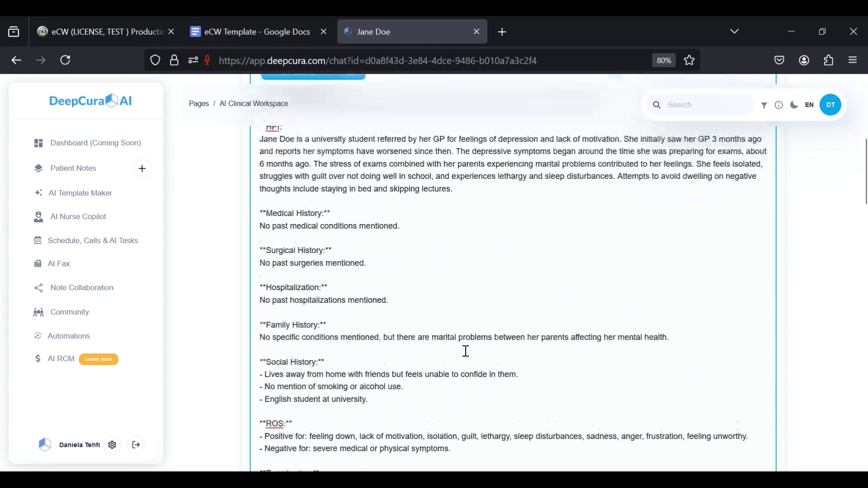
scroll(582, 366, "down", 7)
scroll(554, 313, "down", 5)
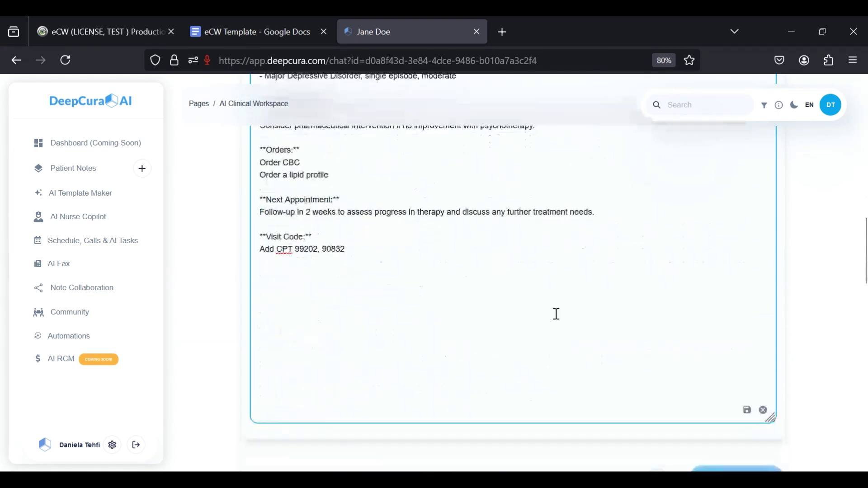
scroll(554, 313, "up", 5)
scroll(554, 312, "up", 7)
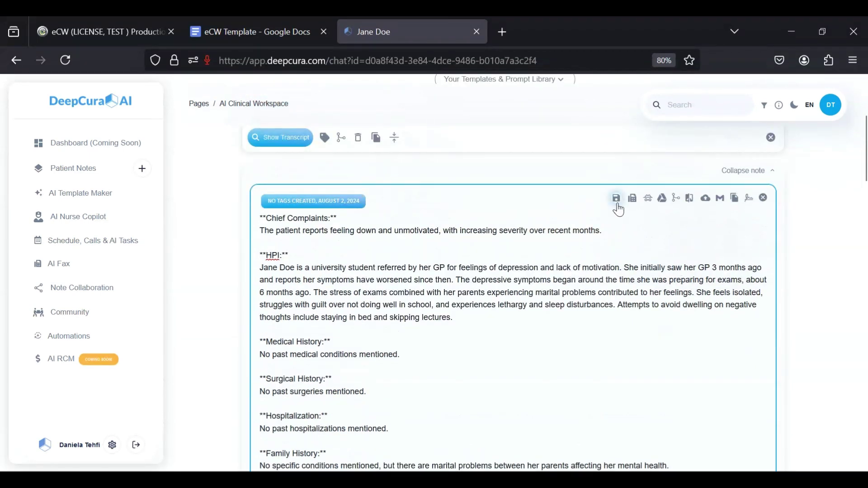
left_click(616, 201)
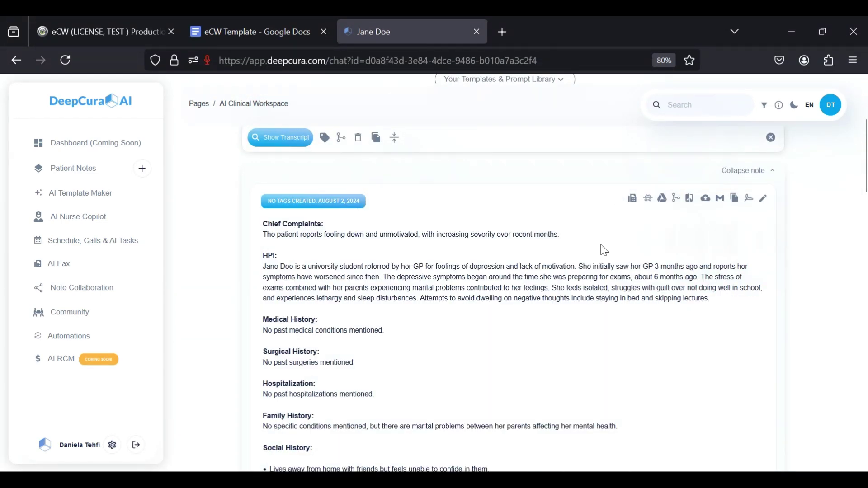
scroll(687, 298, "down", 1)
scroll(685, 296, "up", 1)
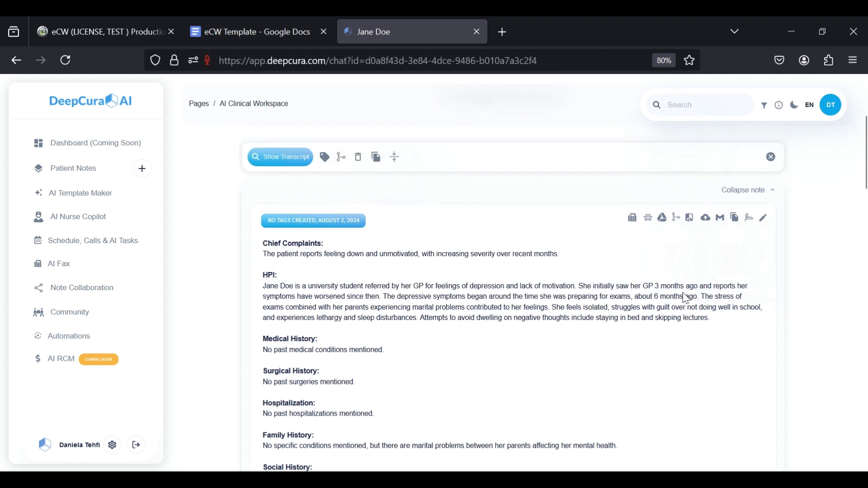
left_click(735, 218)
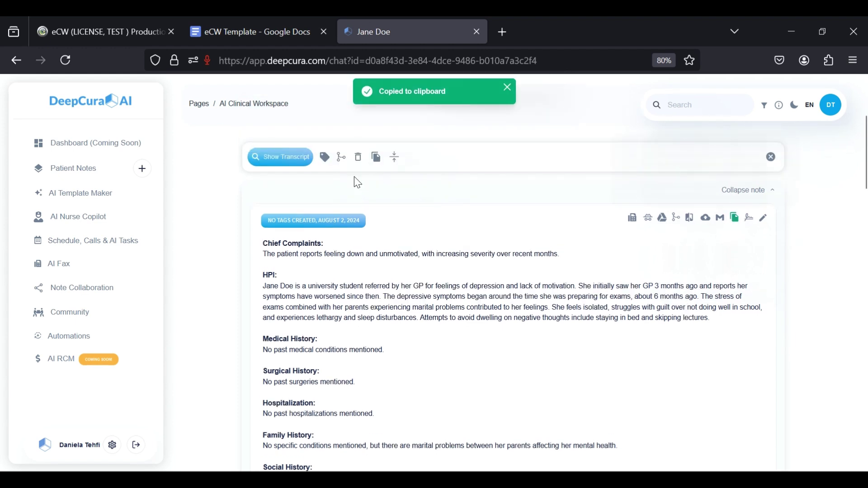
Paste the DeepCura note into eCW Current Notes, run Scribe It, and dismiss the error
left_click(92, 21)
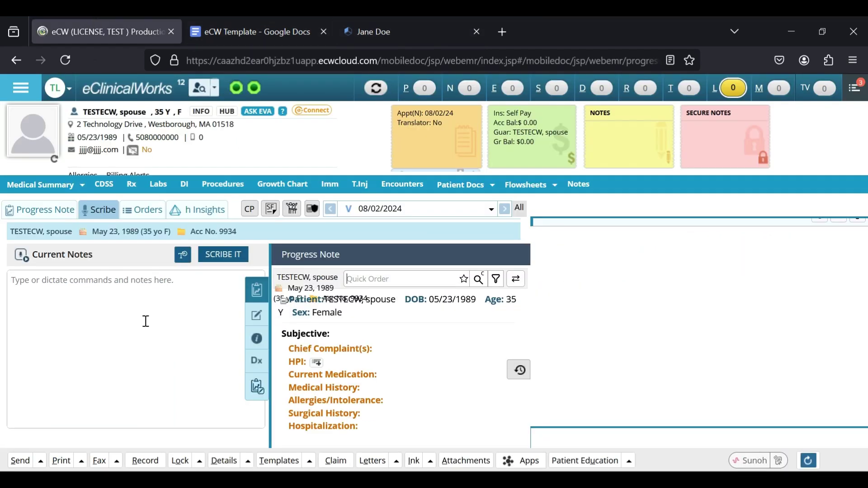
left_click(115, 305)
key("ctrl+v")
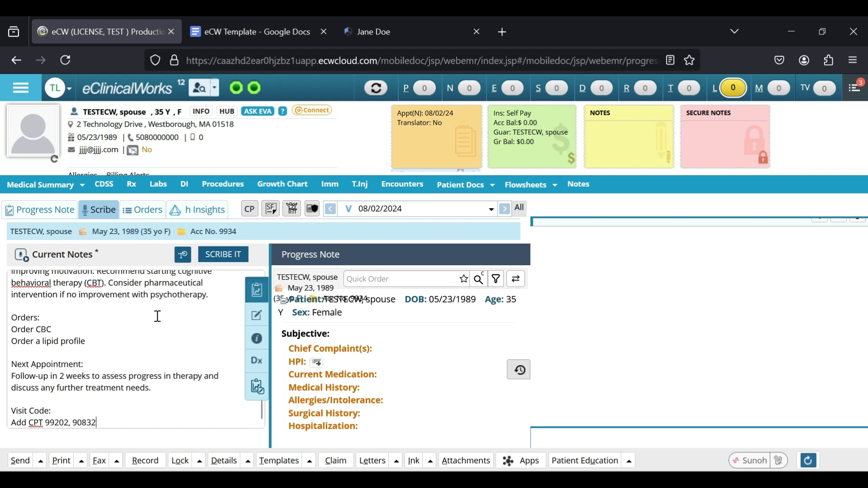
left_click(221, 260)
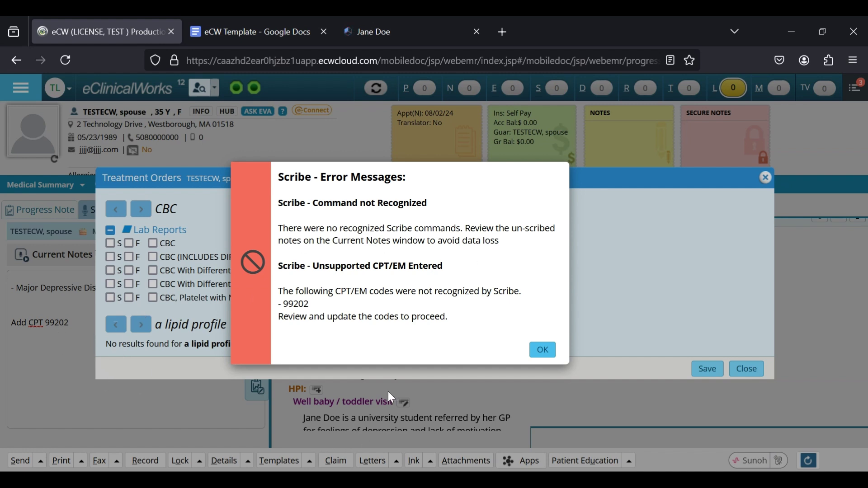
left_click(542, 352)
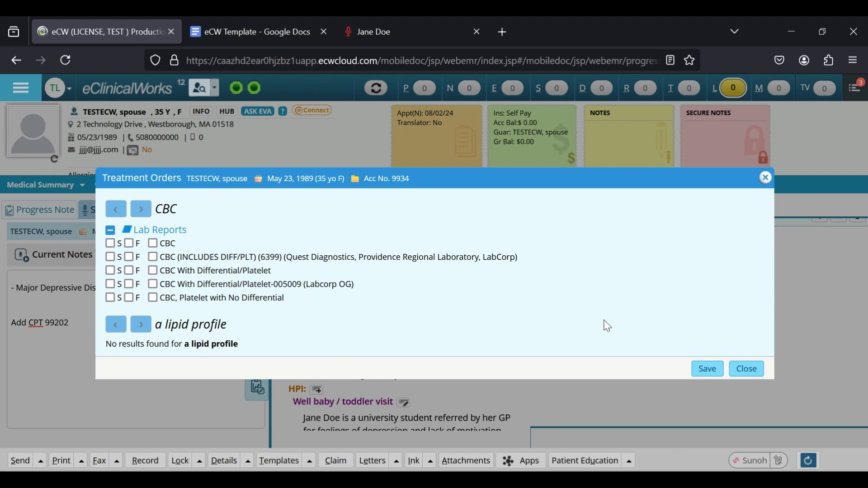
Close Treatment Orders without adding an order and review the scribed Subjective section
left_click(766, 179)
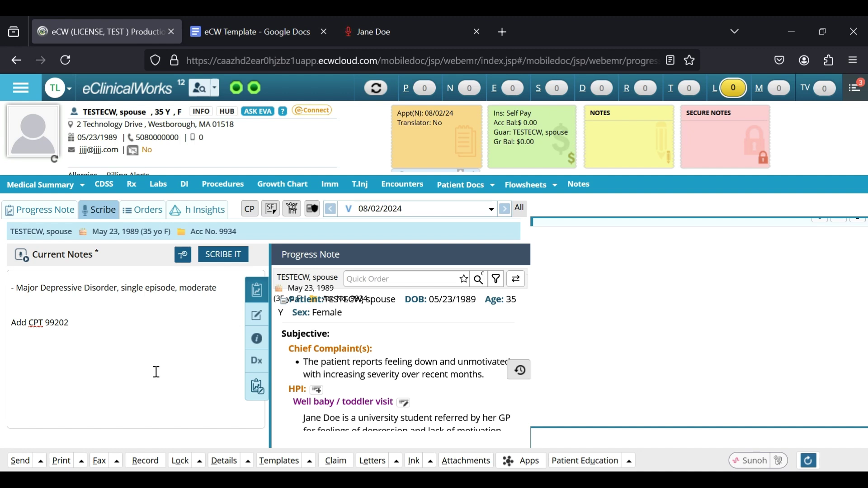
right_click(103, 302)
left_click(103, 306)
scroll(436, 362, "down", 5)
scroll(437, 376, "down", 10)
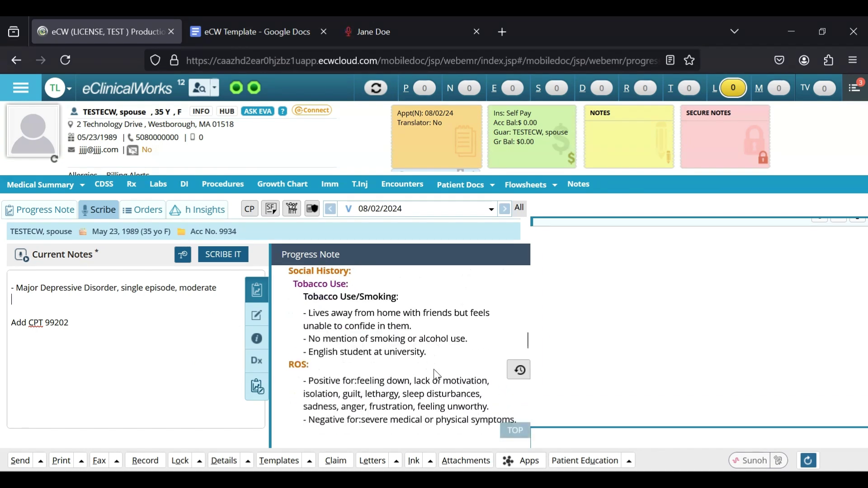
scroll(436, 373, "down", 5)
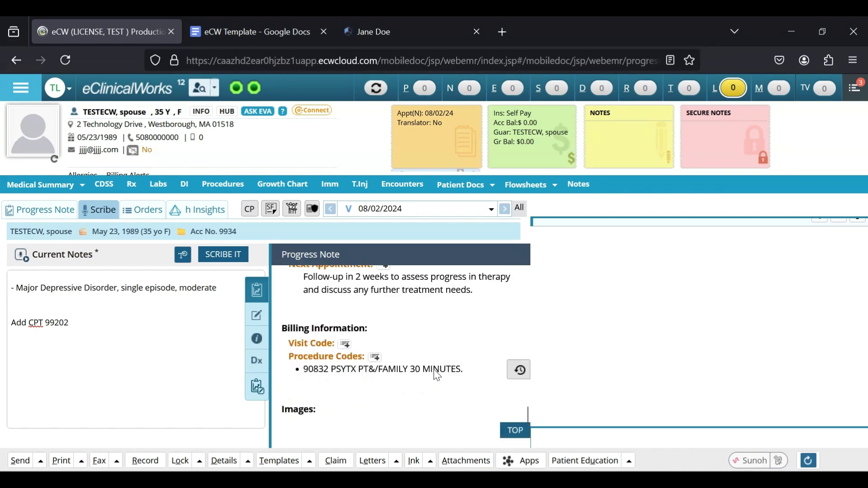
scroll(432, 369, "up", 1)
scroll(419, 344, "up", 1)
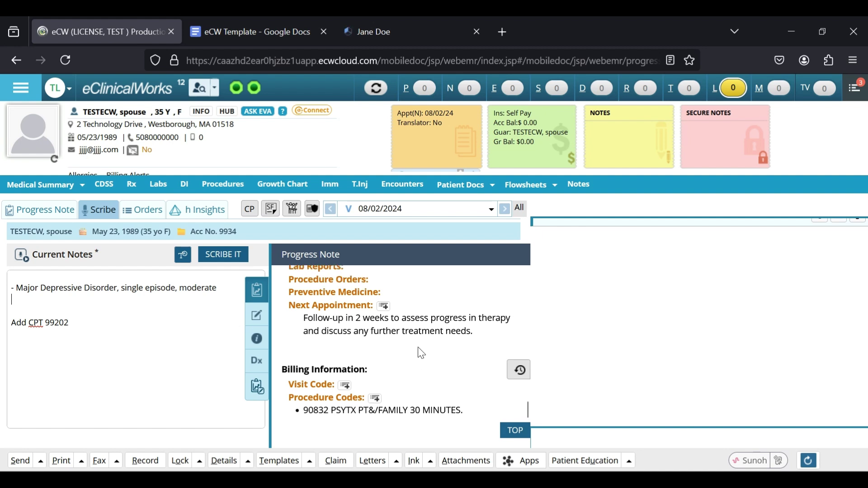
scroll(425, 363, "down", 2)
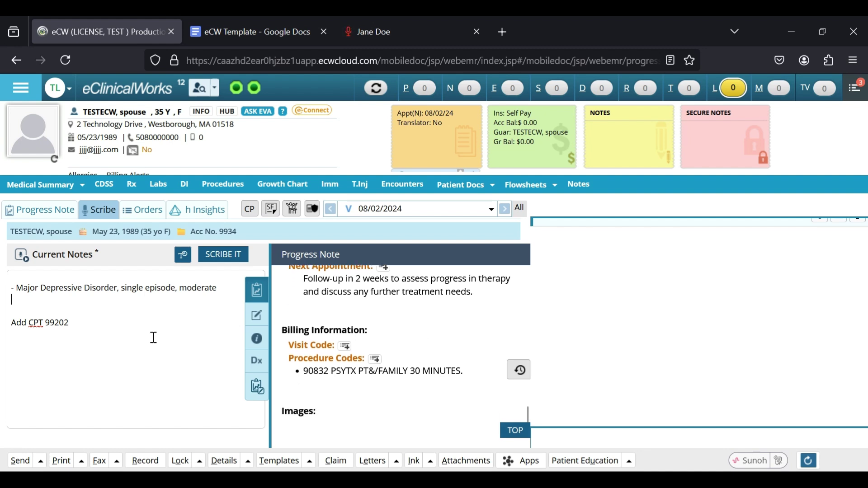
scroll(465, 362, "up", 20)
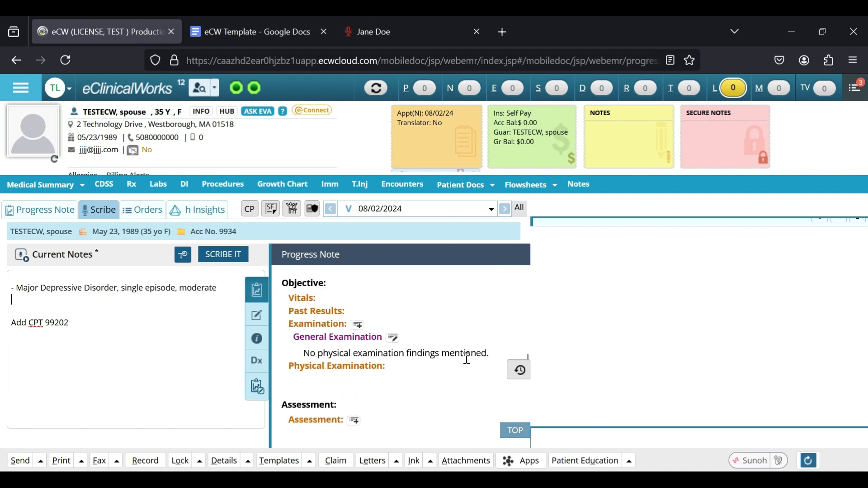
scroll(437, 346, "up", 10)
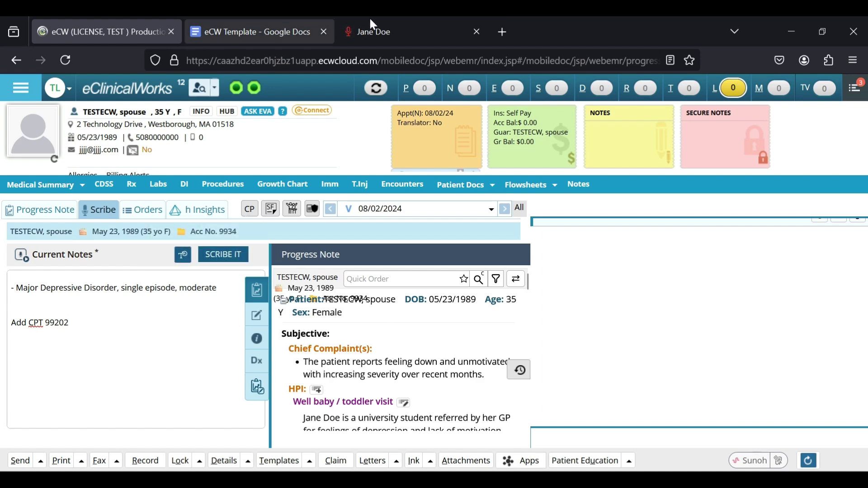
Compare against the HPI in the DeepCura note, then return to the eCW progress note
left_click(384, 23)
left_click_drag(263, 286, 555, 305)
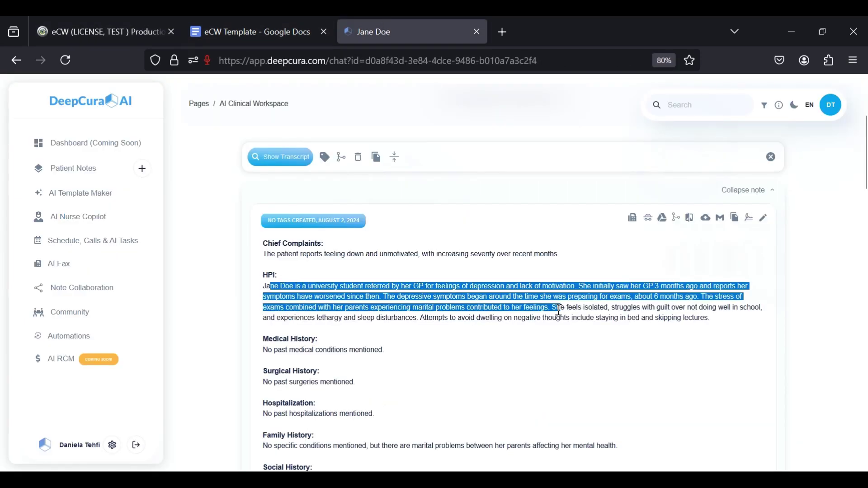
left_click(555, 306)
left_click(120, 23)
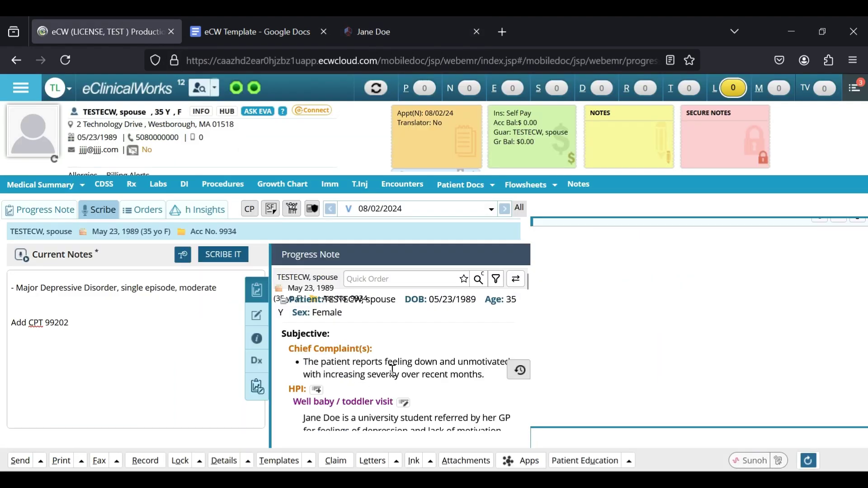